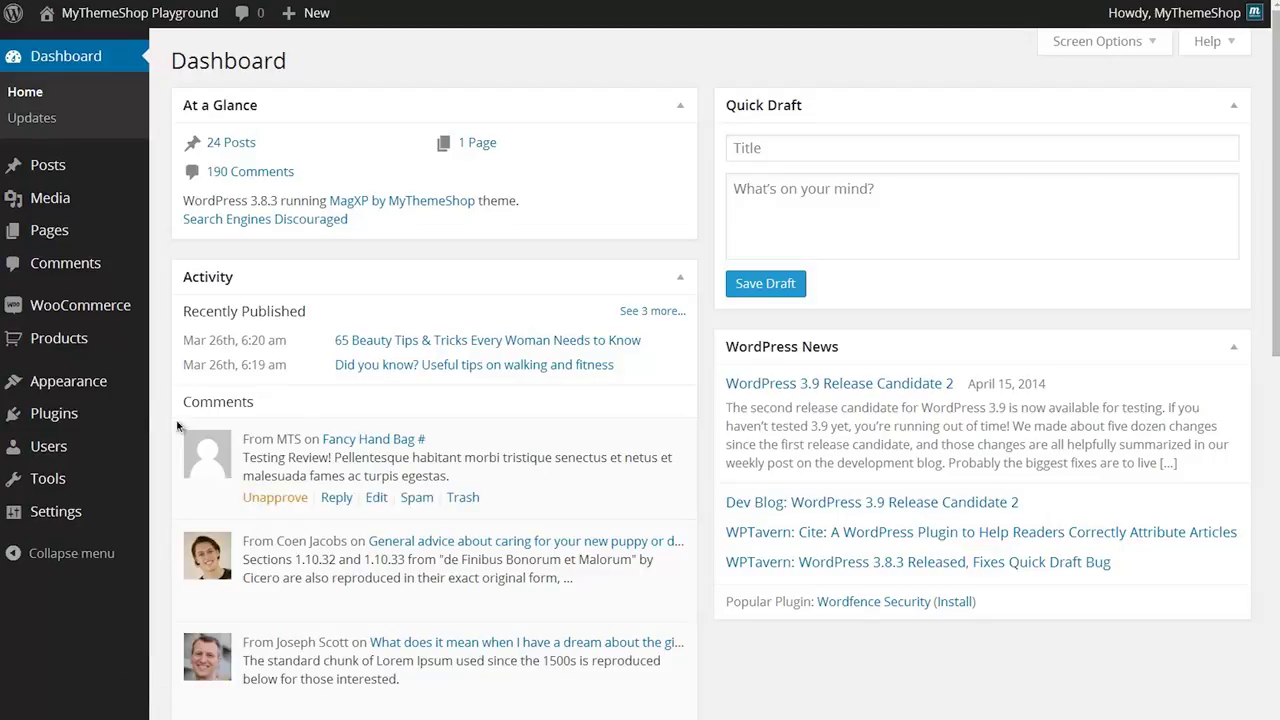
# Go to the Menus editor under Appearance in the admin sidebar.
pyautogui.moveTo(128, 388)
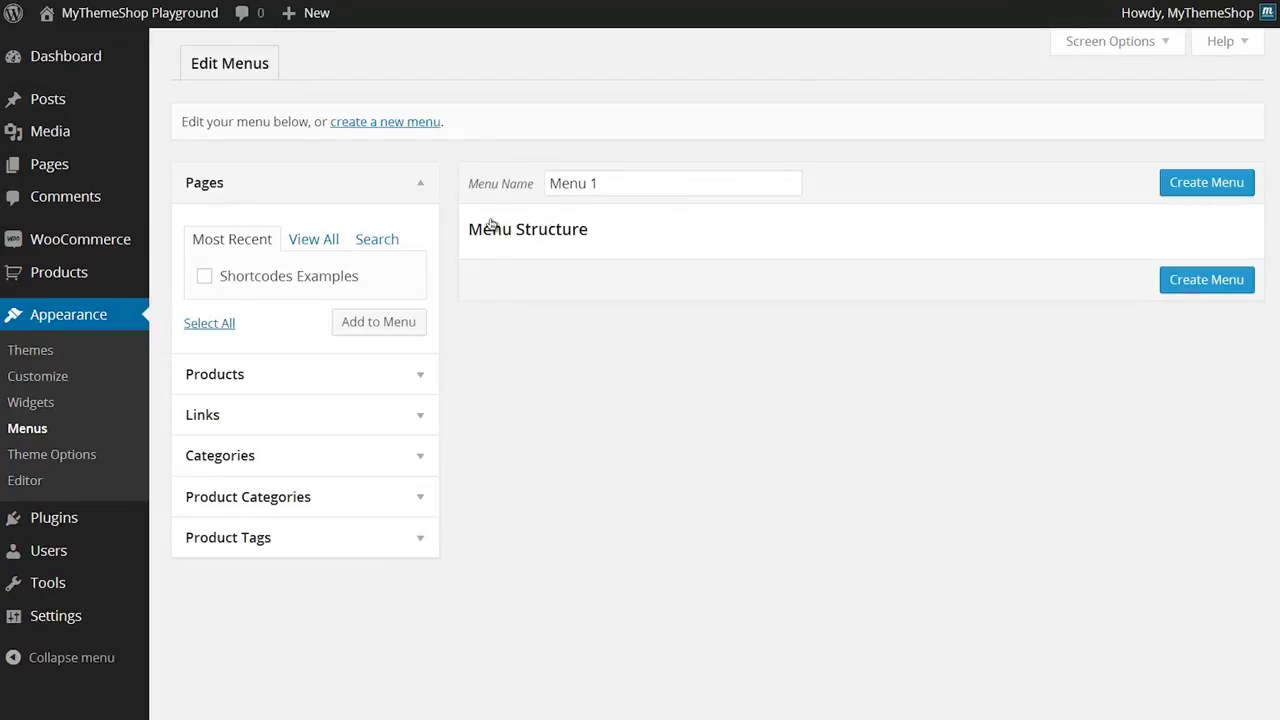
# Create a new, empty navigation menu named 'Menu 1'.
pyautogui.click(372, 126)
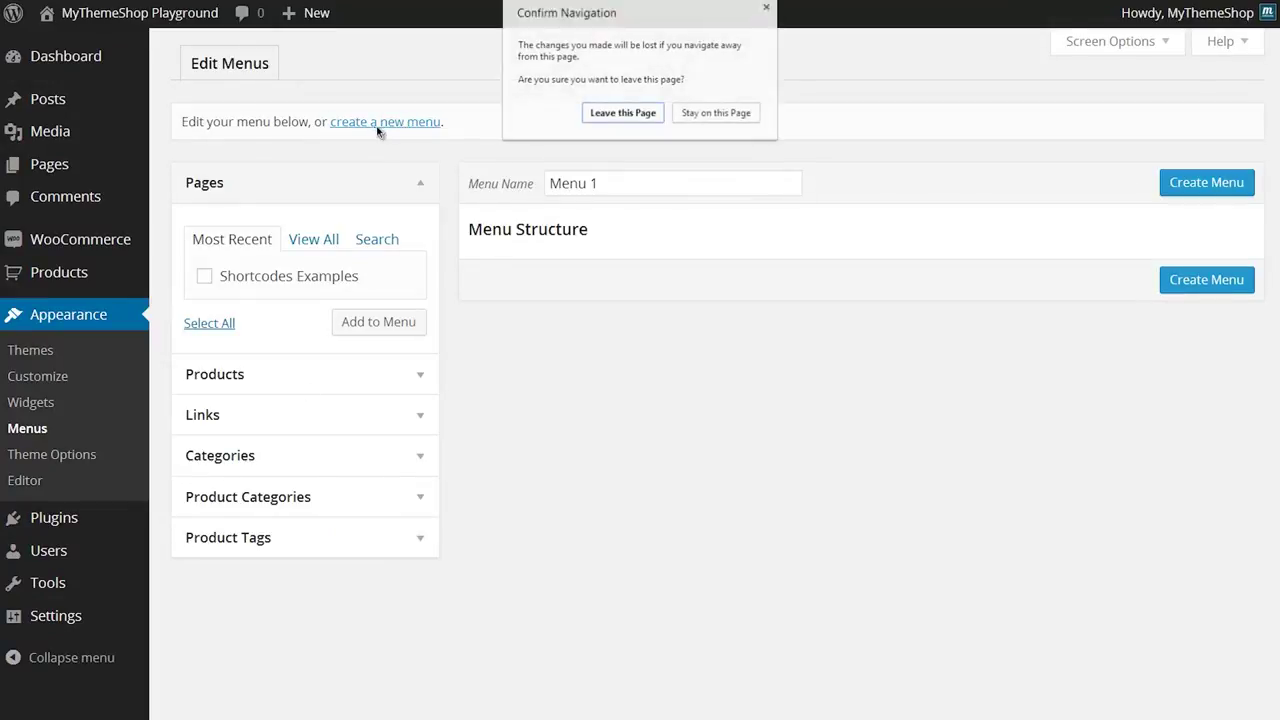
pyautogui.click(615, 114)
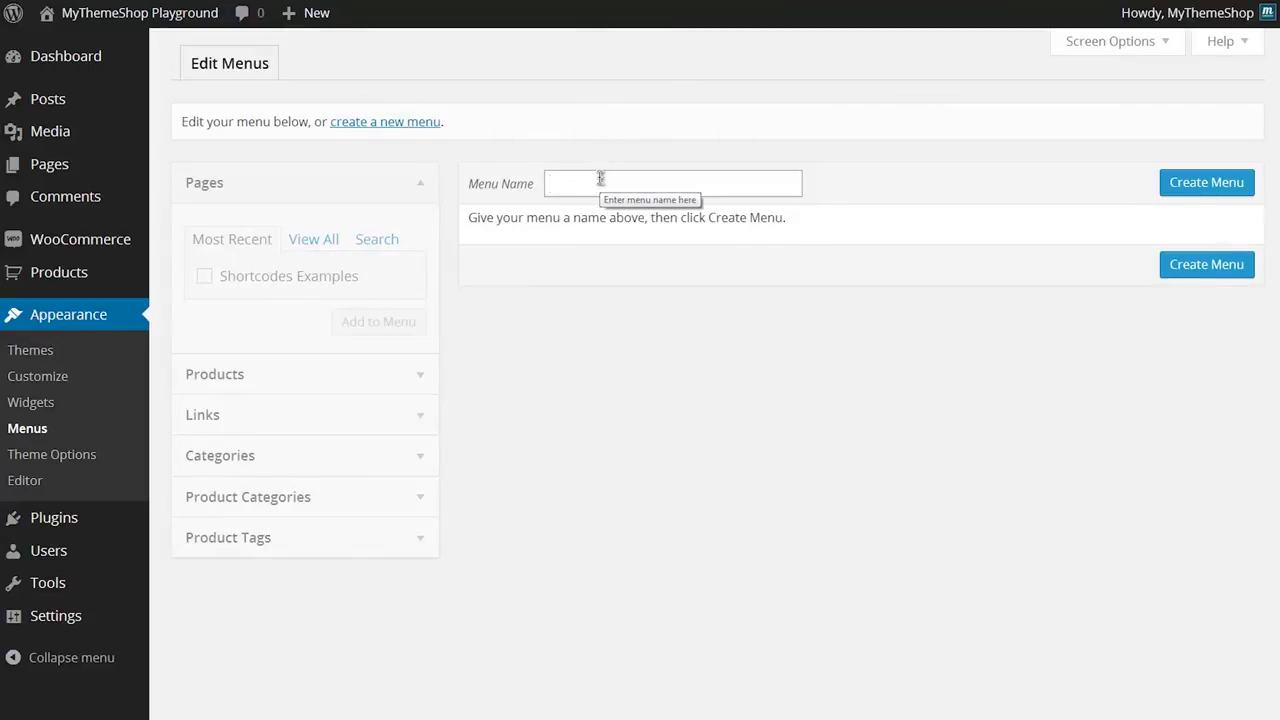
pyautogui.write('Menu 1')
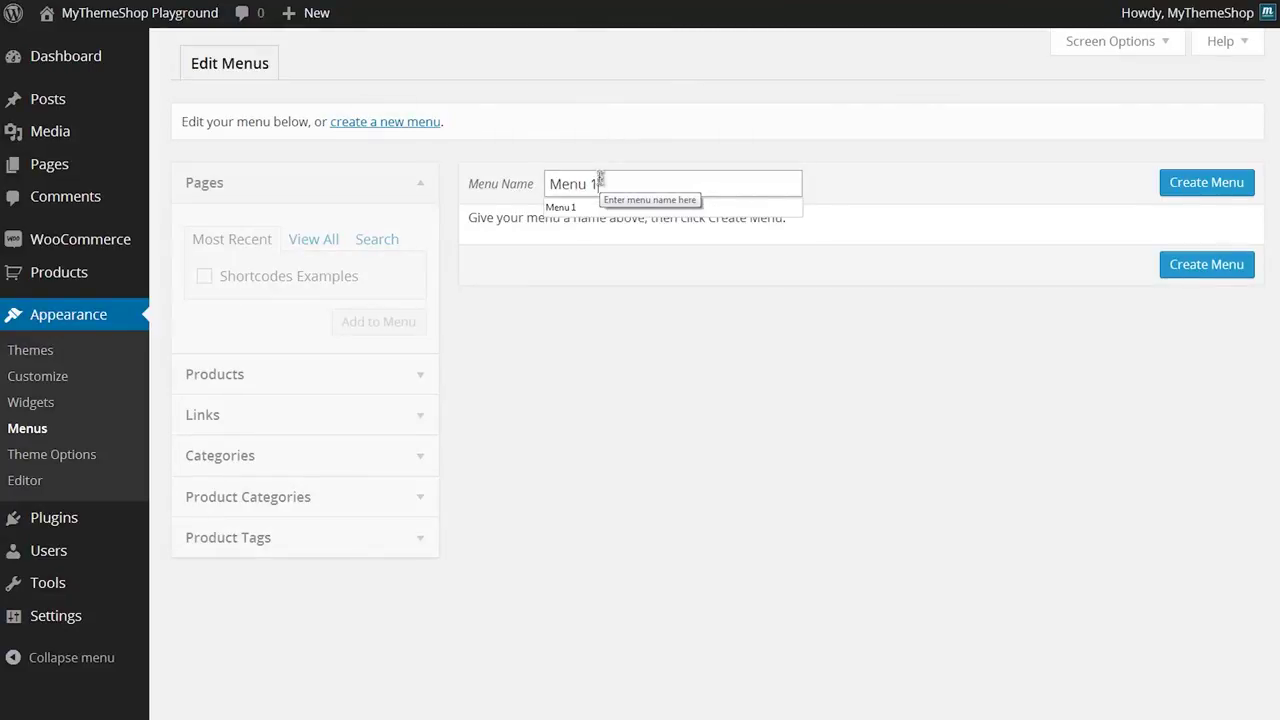
pyautogui.click(855, 345)
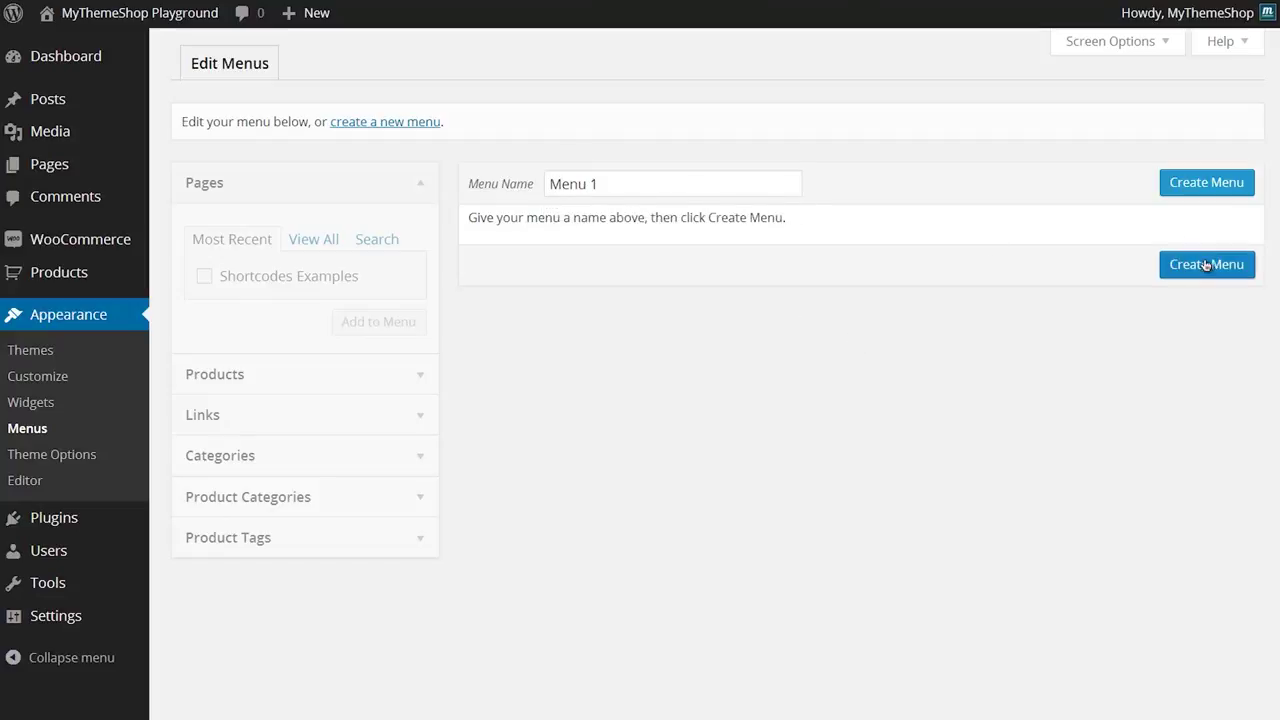
pyautogui.moveTo(13, 625)
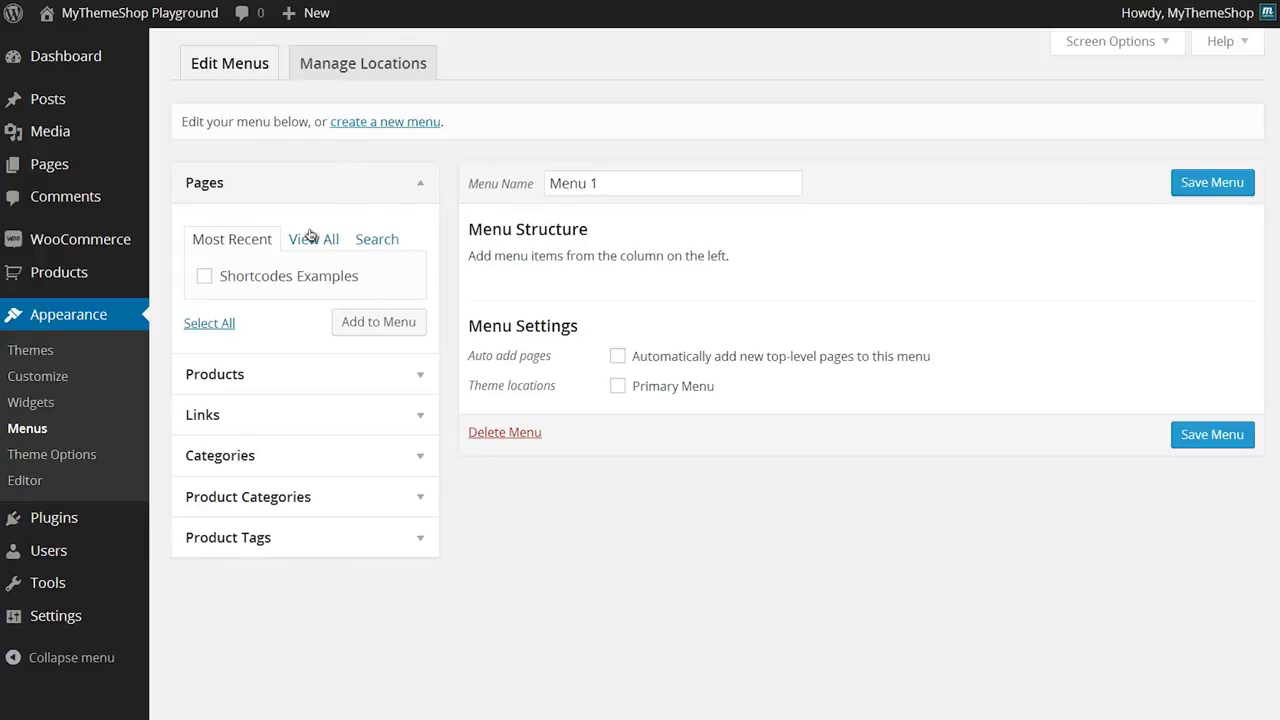
pyautogui.click(265, 367)
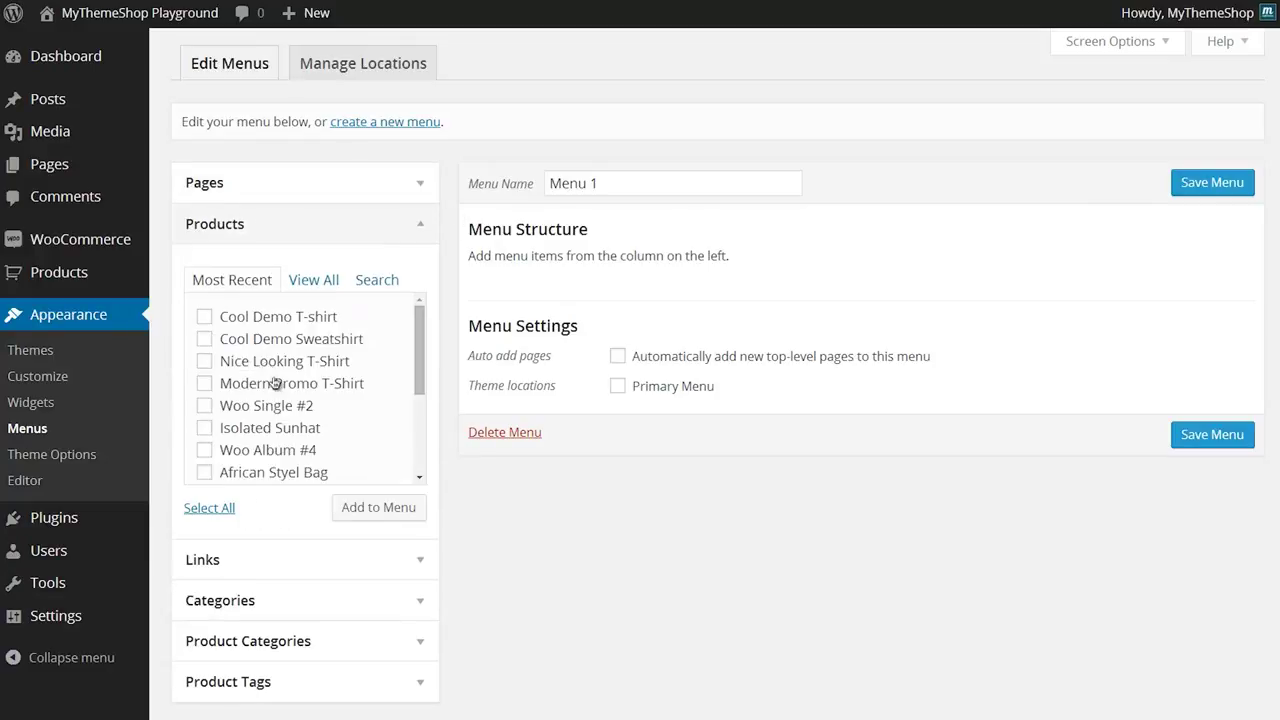
pyautogui.click(275, 560)
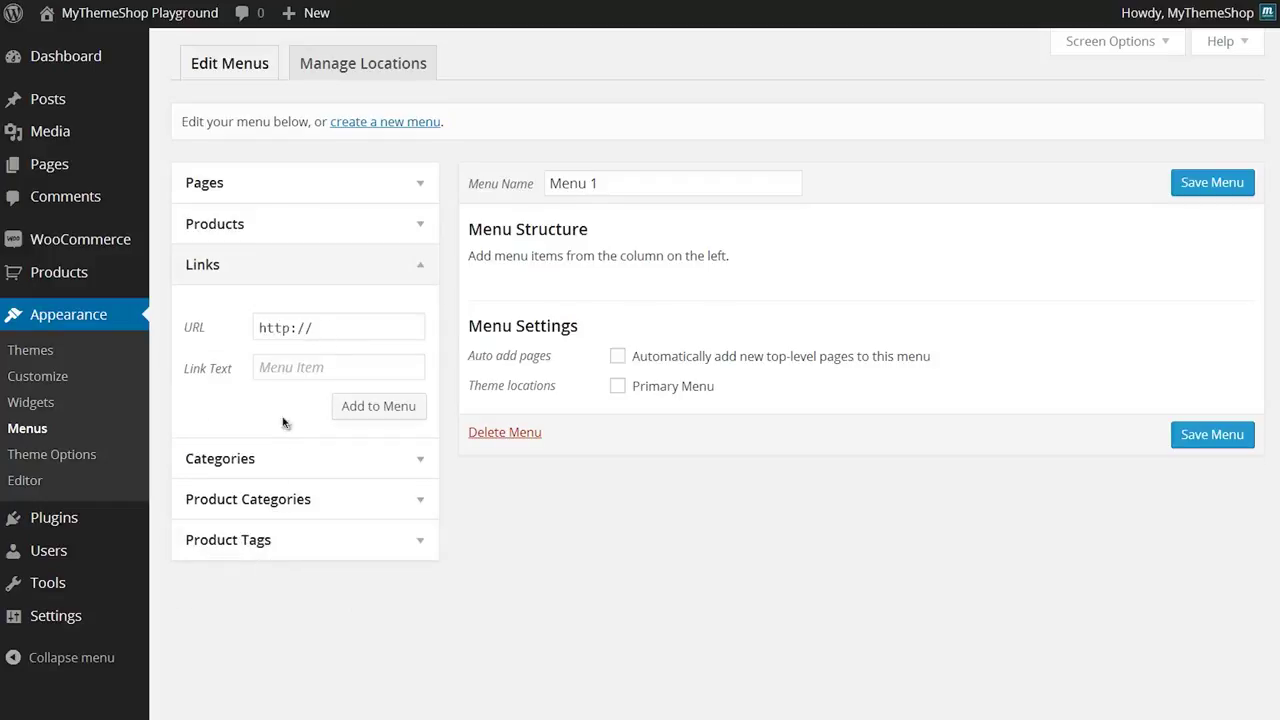
pyautogui.click(254, 461)
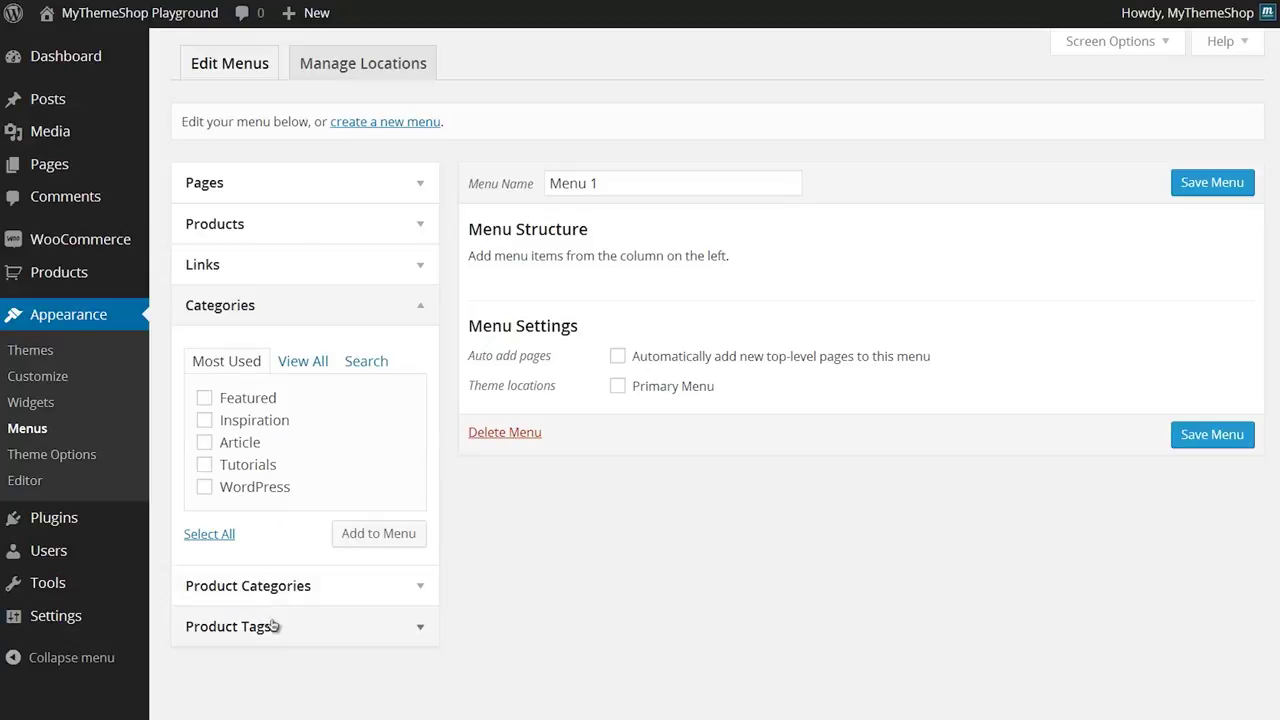
pyautogui.click(252, 192)
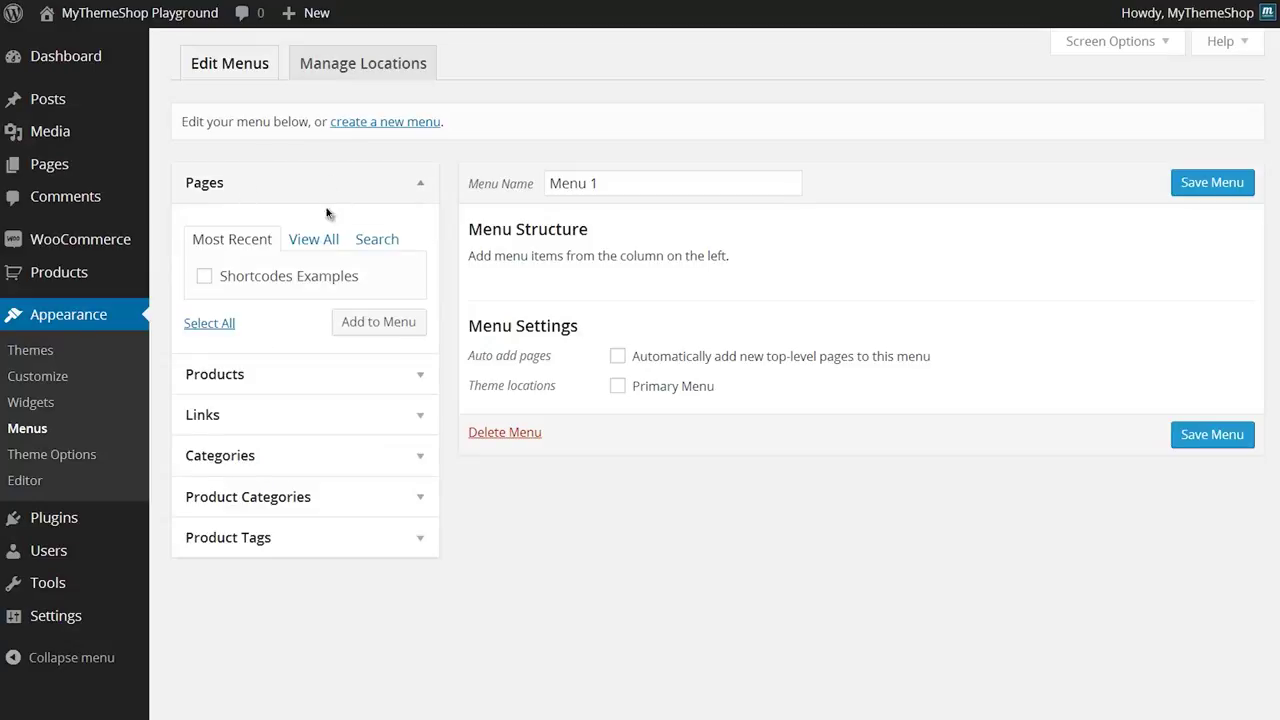
# Add the Home page to Menu 1 from the full page list.
pyautogui.click(316, 241)
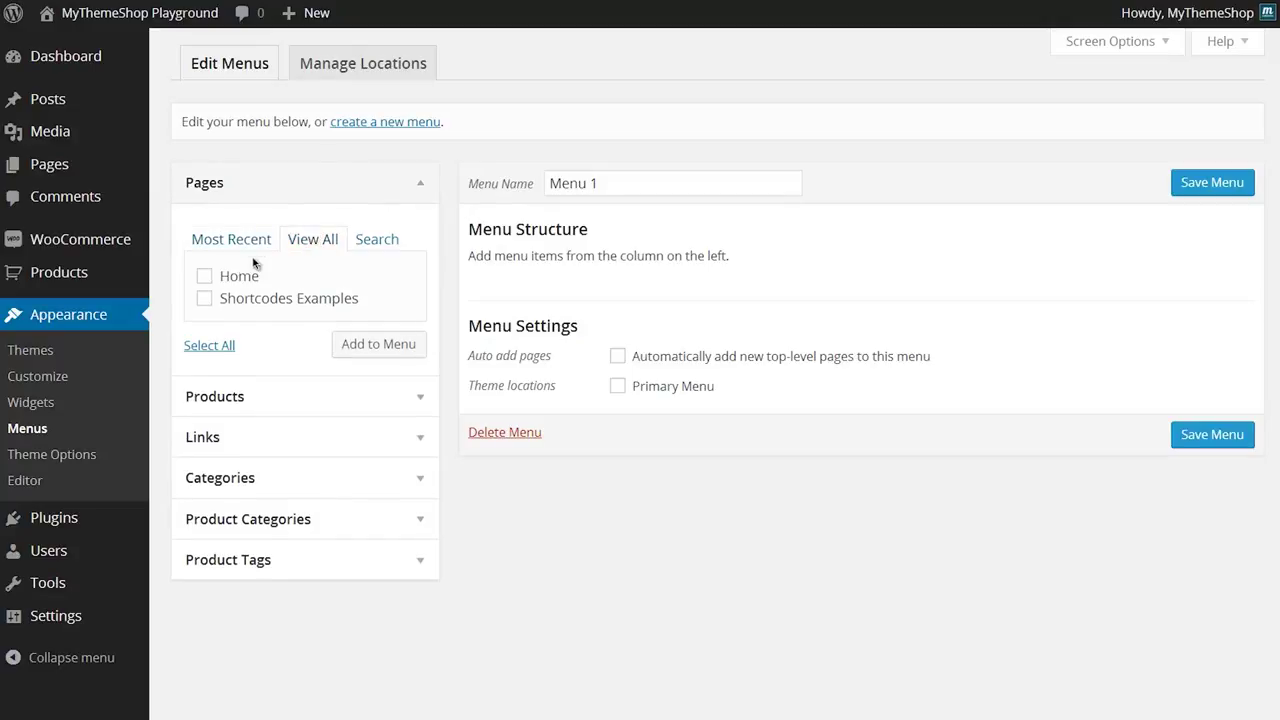
pyautogui.click(205, 278)
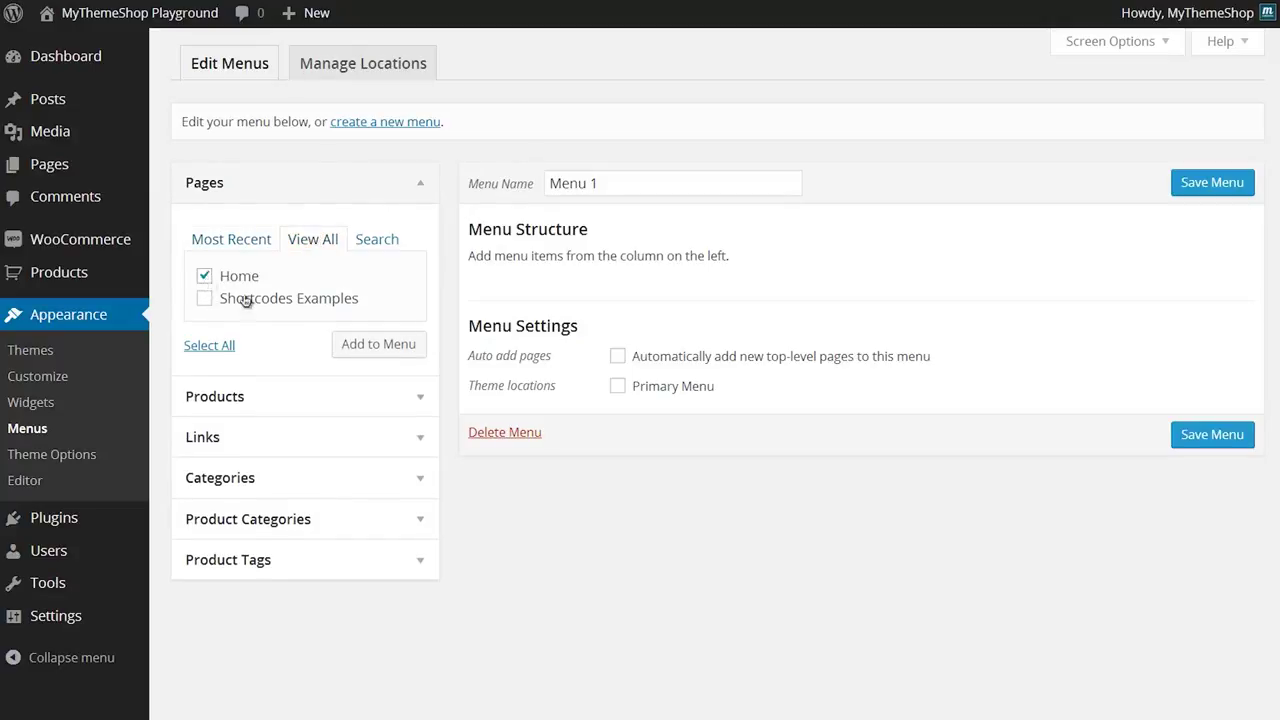
pyautogui.click(371, 346)
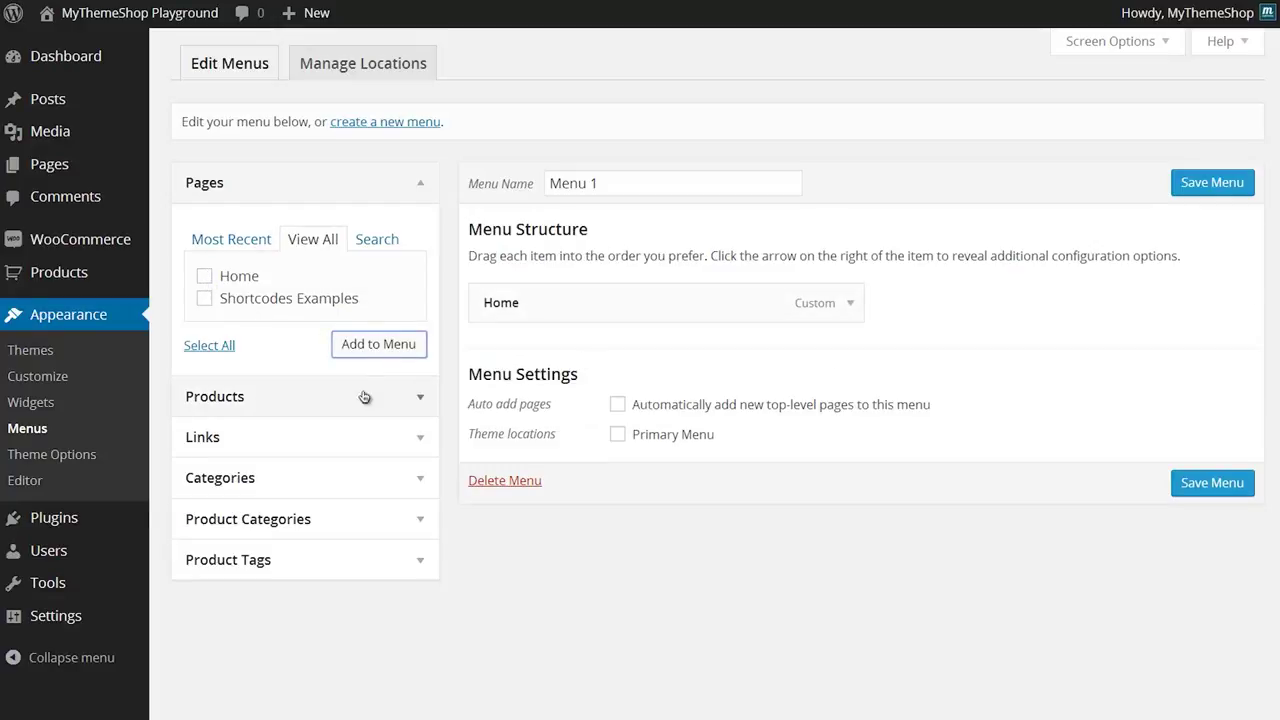
# Add the Featured, Inspiration and Article categories to Menu 1.
pyautogui.click(314, 479)
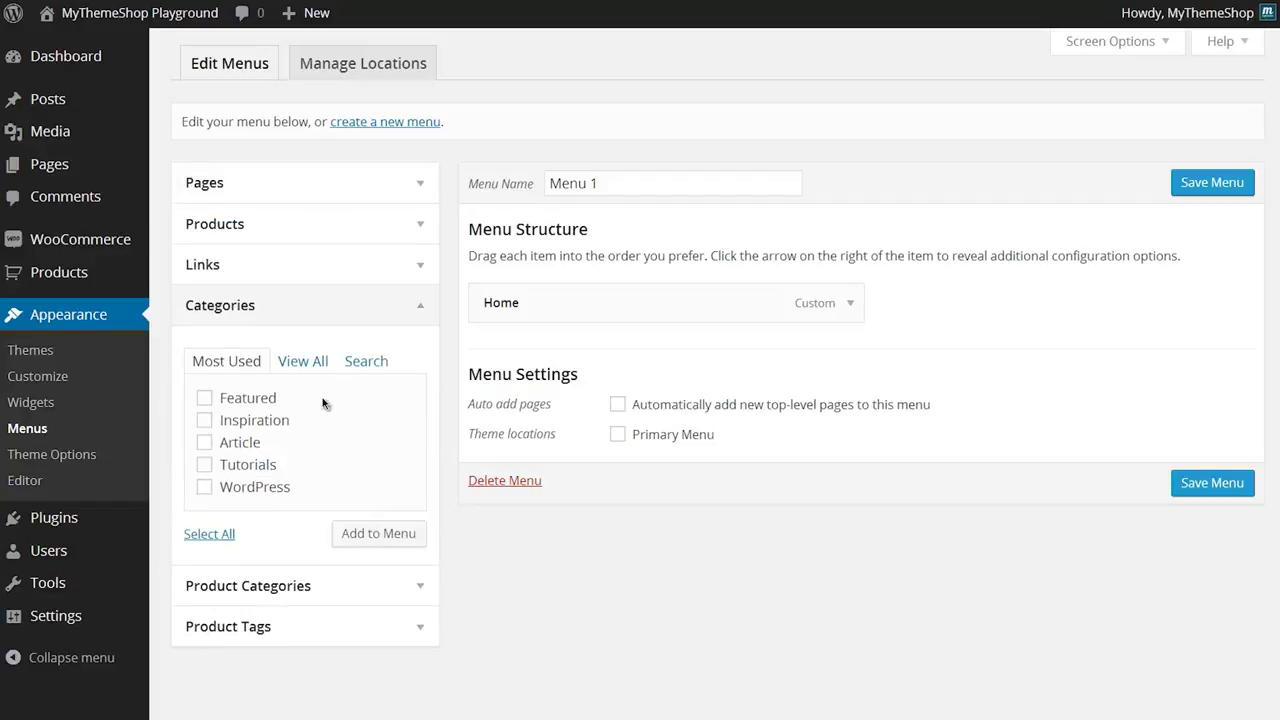
pyautogui.click(259, 400)
pyautogui.click(256, 422)
pyautogui.click(242, 446)
pyautogui.click(375, 532)
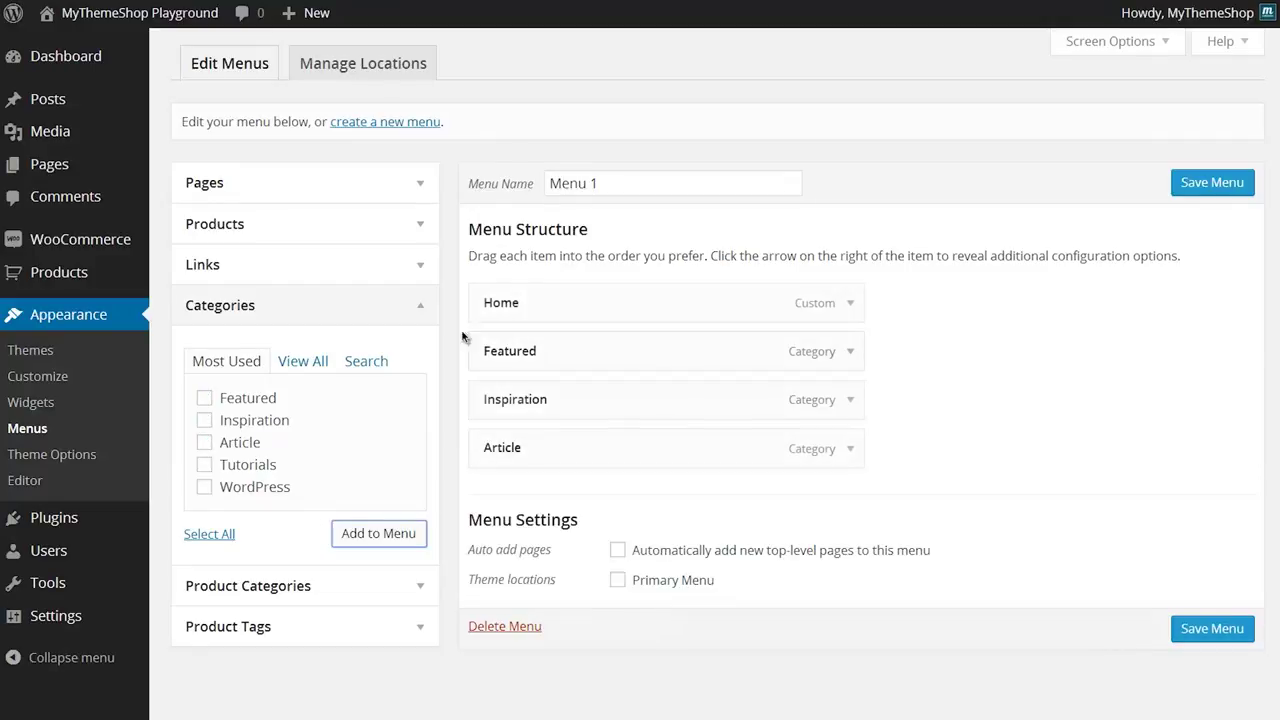
pyautogui.click(283, 277)
# Add a custom link to mythemeshop.com labelled MyThemeShop at the end of Menu 1.
pyautogui.click(368, 327)
pyautogui.write('mythemesho')
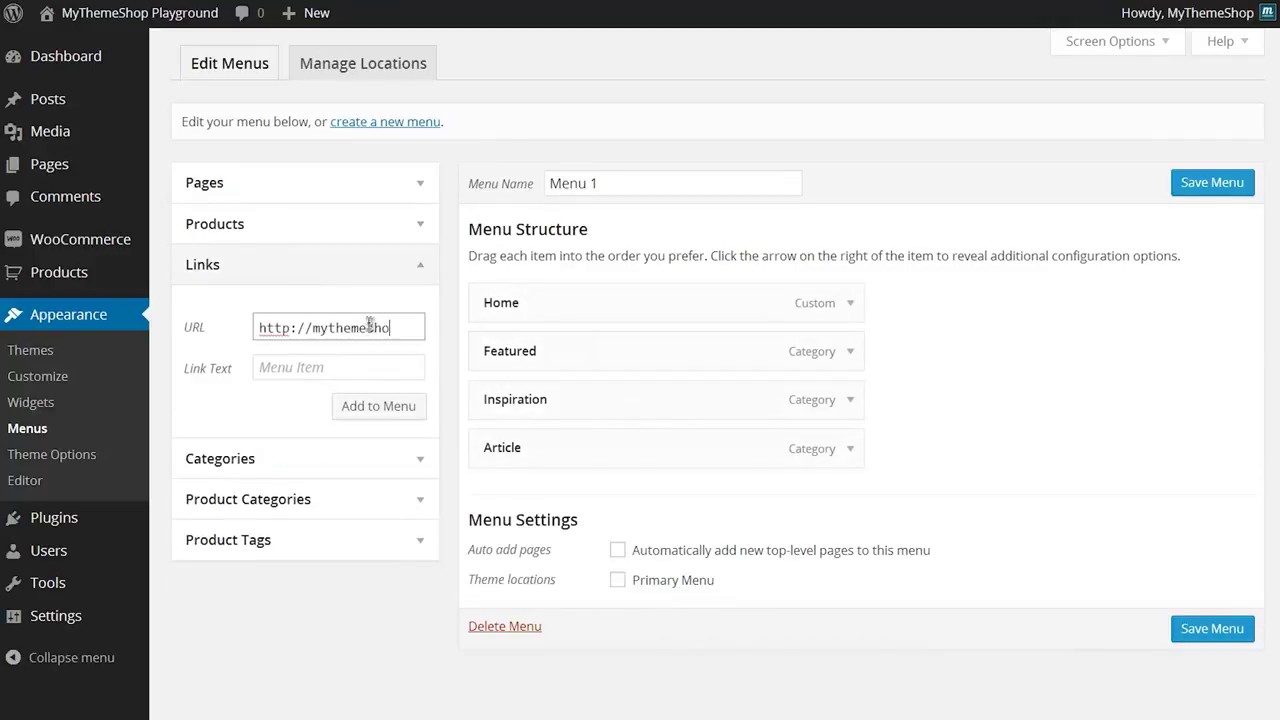
pyautogui.write('p;.com')
pyautogui.press('Tab')
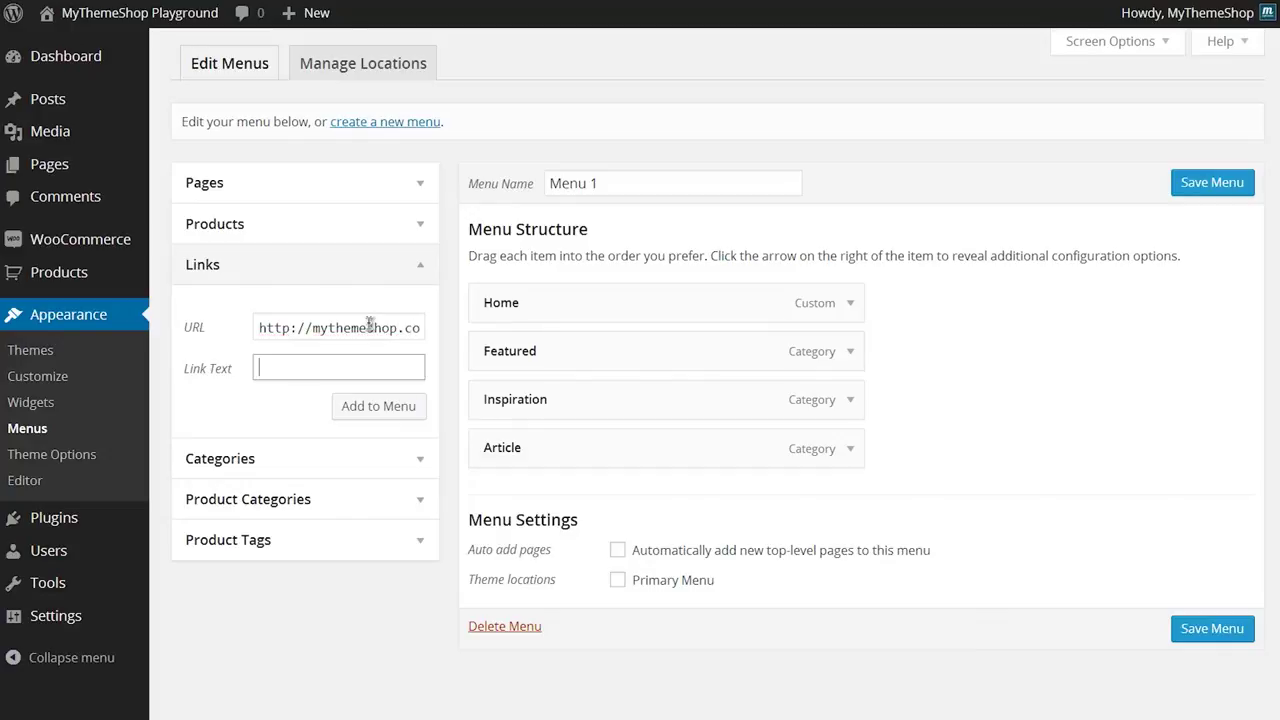
pyautogui.write('MyThemeShop')
pyautogui.click(365, 410)
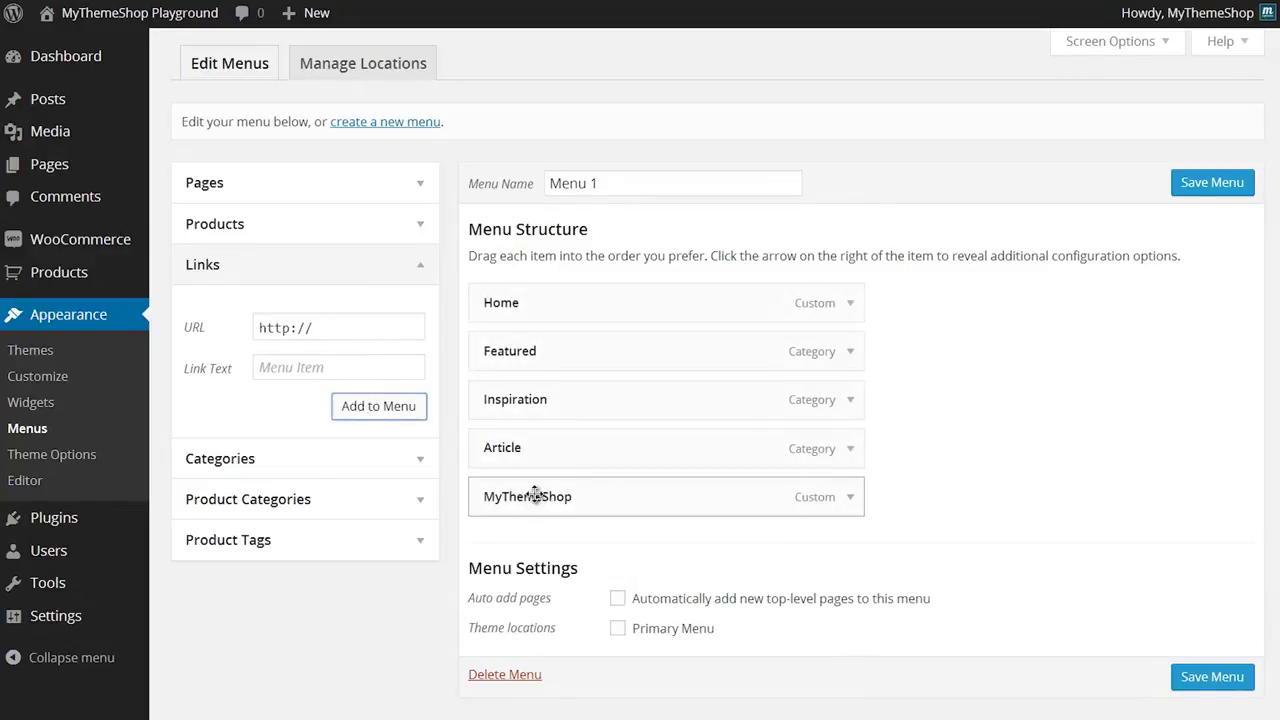
pyautogui.click(412, 470)
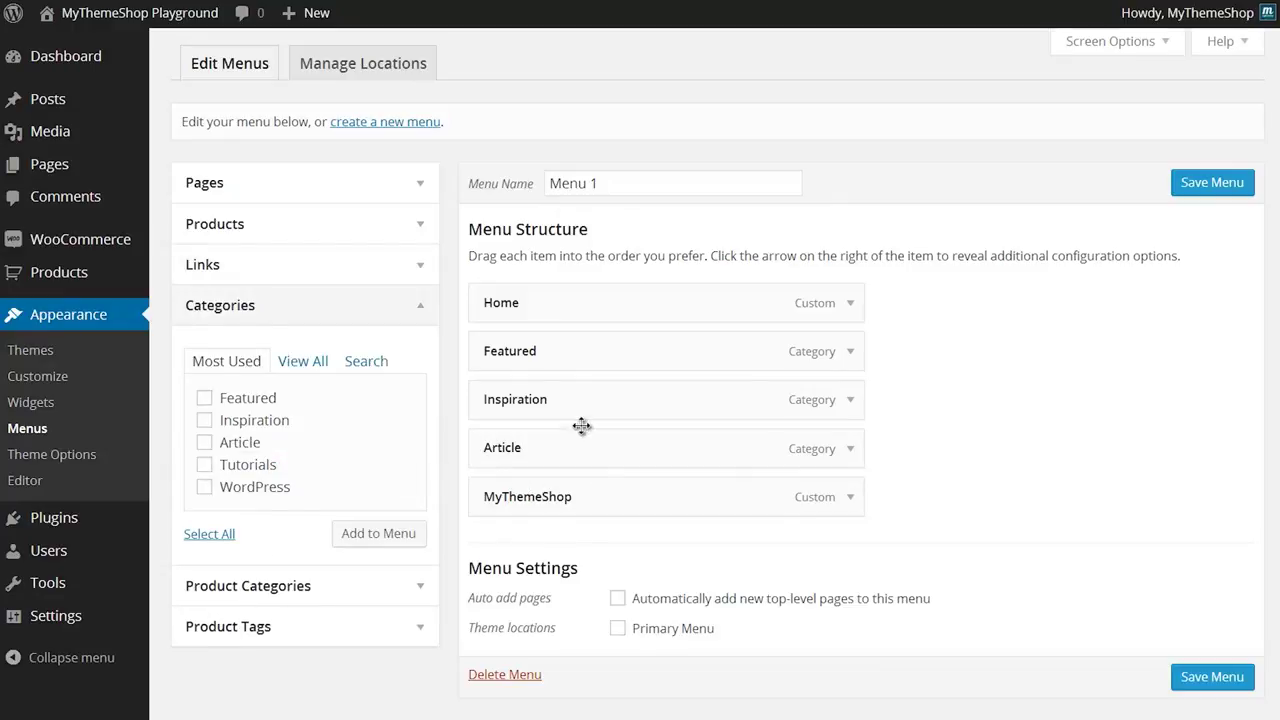
# Drag Inspiration above Featured, trying indents, then return Inspiration and Featured to top level.
pyautogui.moveTo(540, 414); pyautogui.dragTo(504, 358)
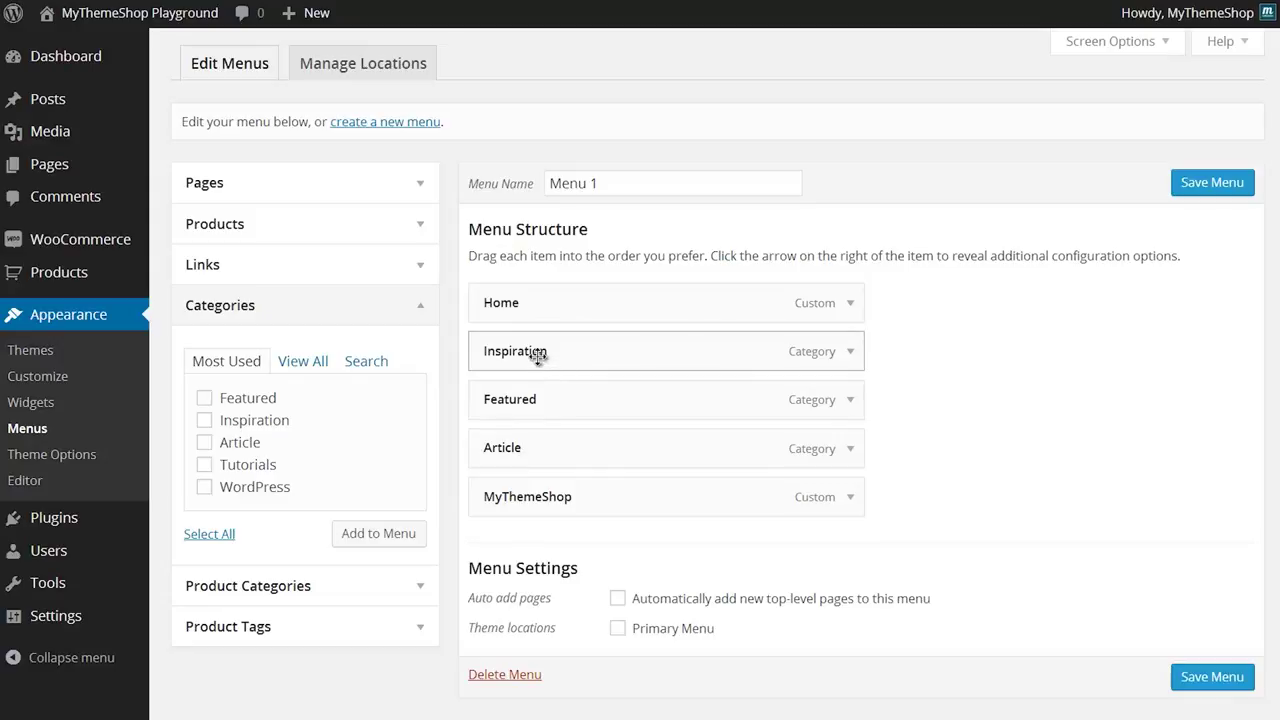
pyautogui.moveTo(529, 351); pyautogui.dragTo(597, 351)
pyautogui.moveTo(516, 401); pyautogui.dragTo(596, 397)
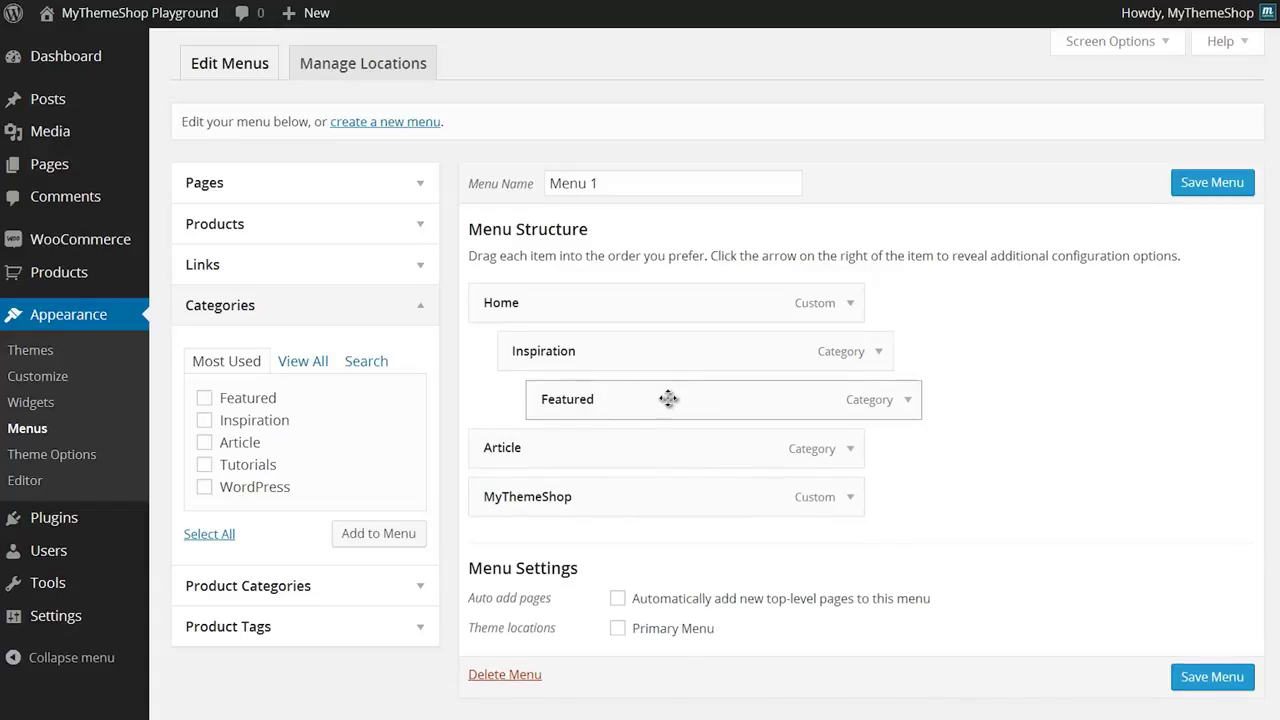
pyautogui.moveTo(668, 399); pyautogui.dragTo(600, 396)
pyautogui.moveTo(588, 351); pyautogui.dragTo(563, 351)
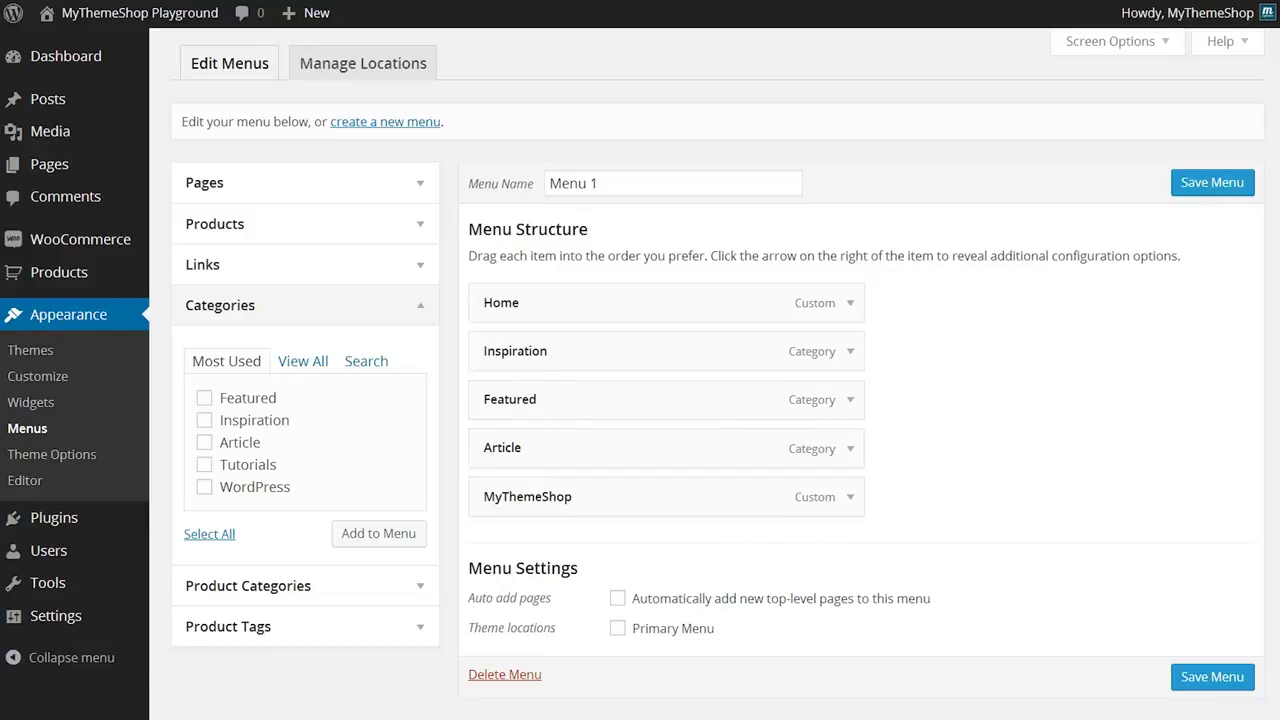
# Add the Shortcodes Examples page to Menu 1 and nest it under Home.
pyautogui.click(344, 183)
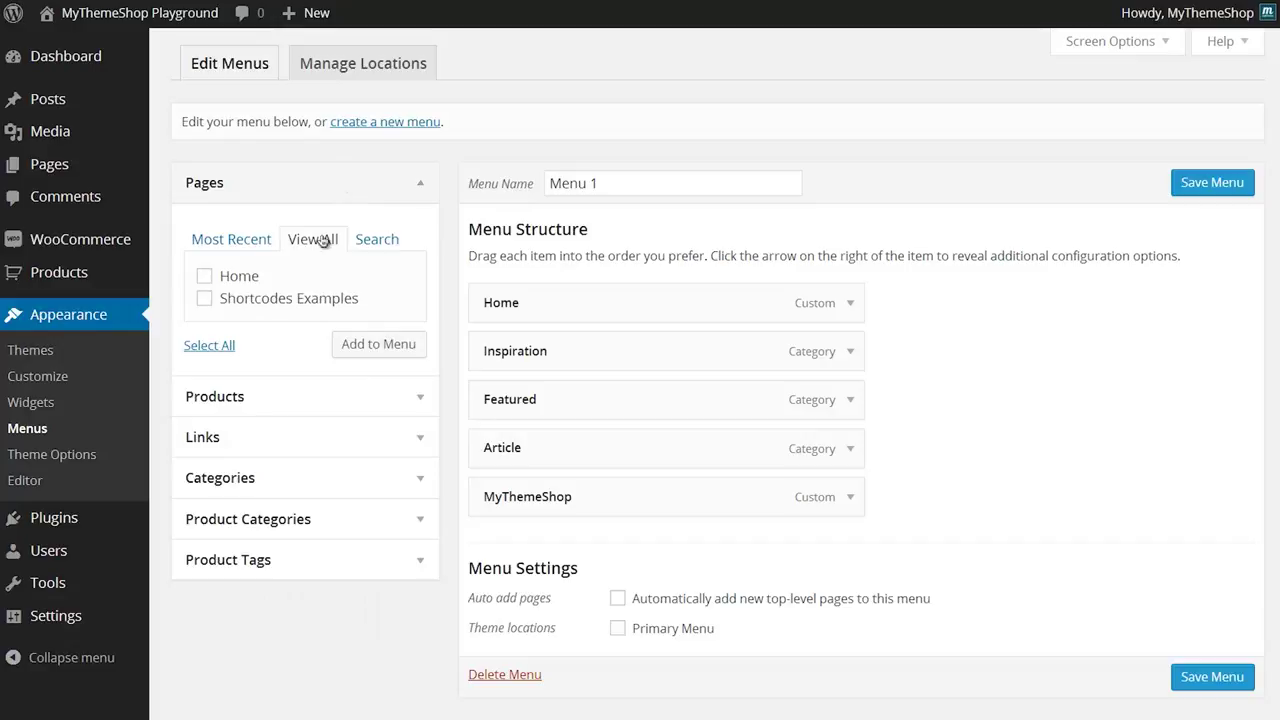
pyautogui.click(300, 298)
pyautogui.click(390, 348)
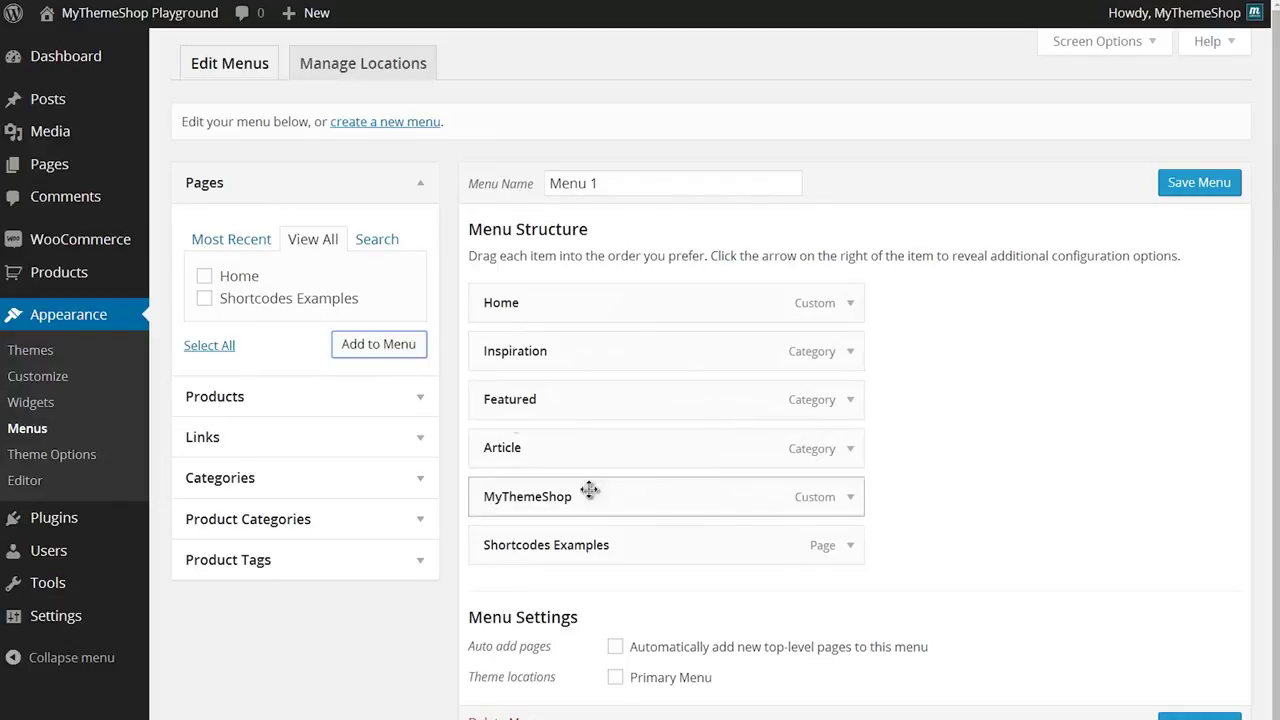
pyautogui.moveTo(563, 557); pyautogui.dragTo(591, 352)
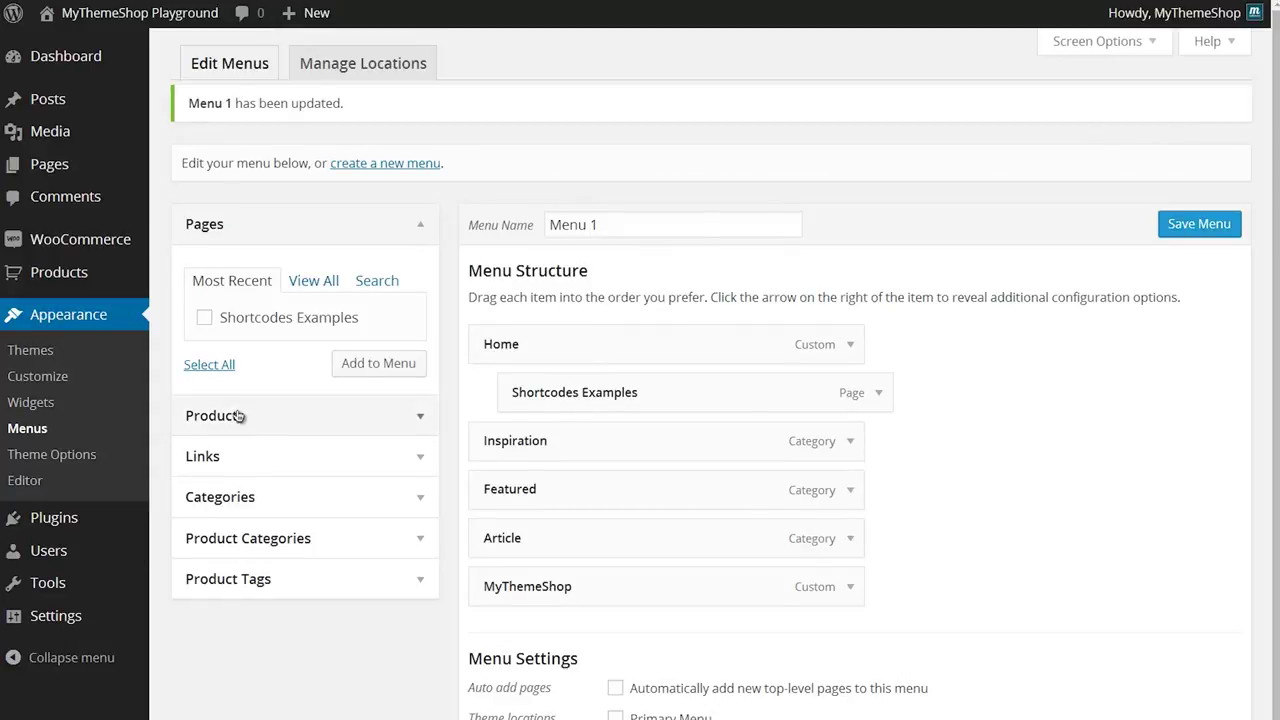
# Set the Primary Menu location to Menu 1 in Manage Locations and save.
pyautogui.click(349, 66)
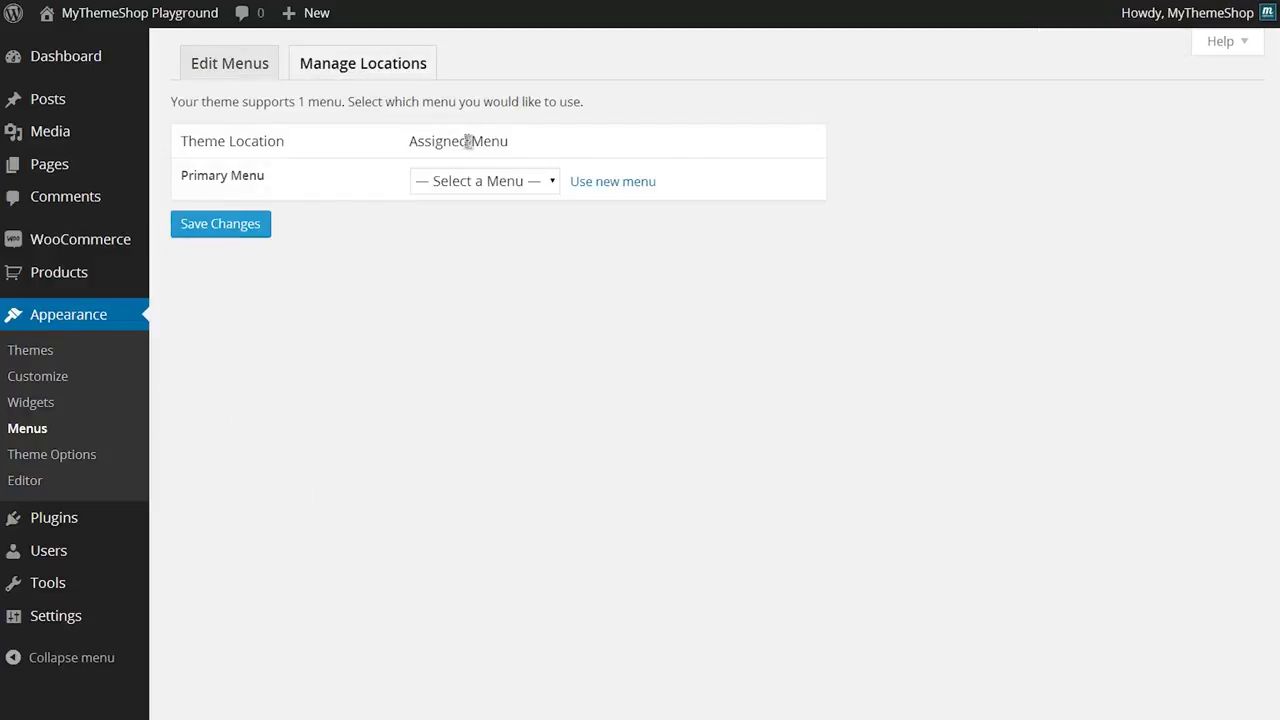
pyautogui.click(443, 186)
pyautogui.click(456, 219)
pyautogui.click(239, 228)
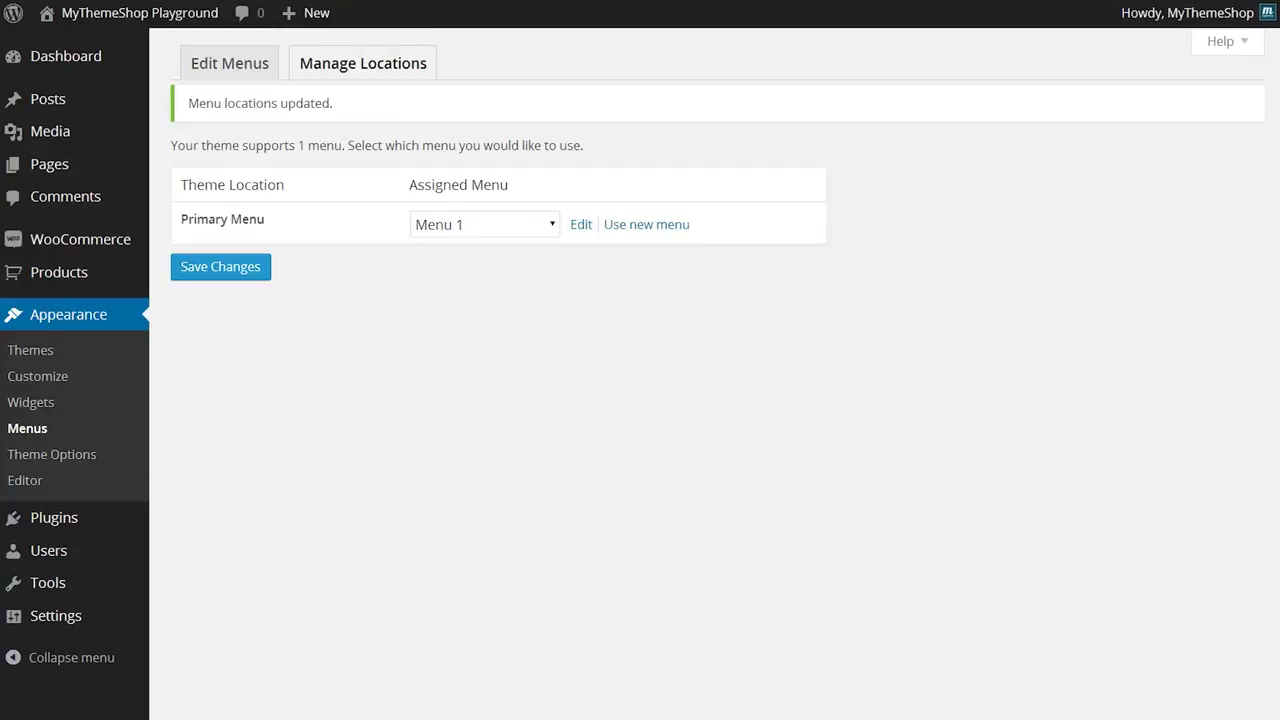
pyautogui.moveTo(171, 20)
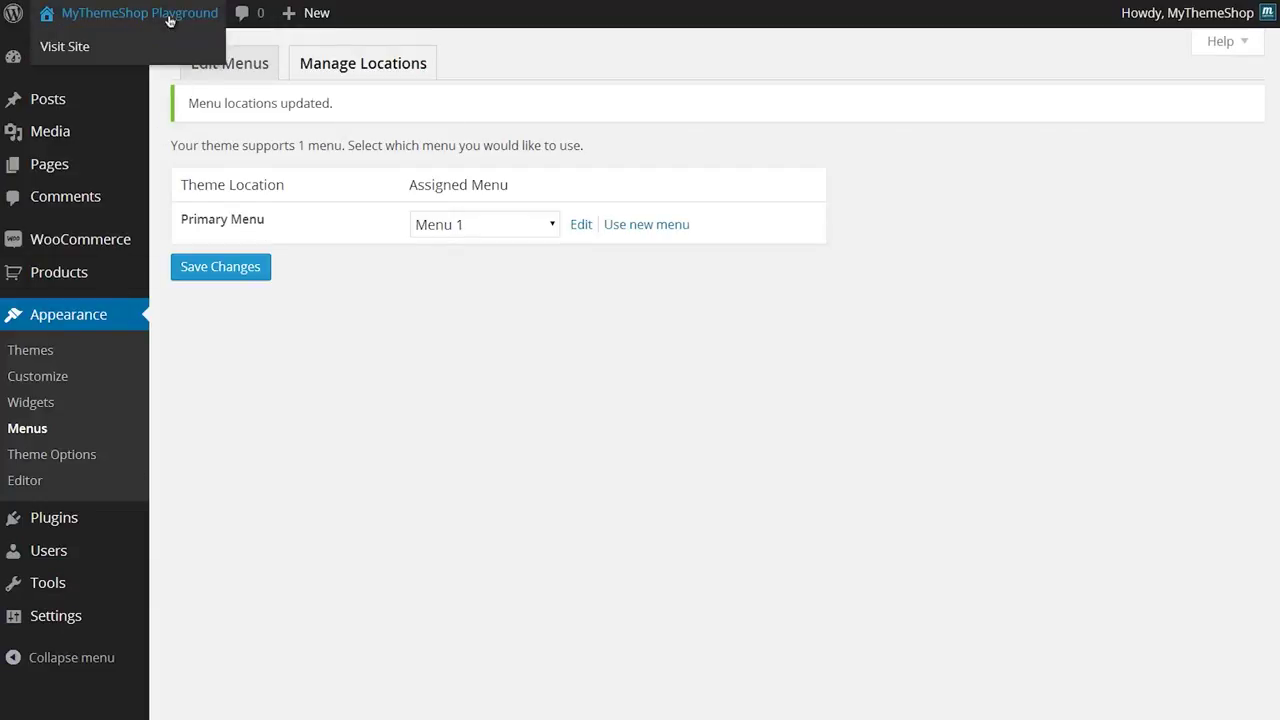
pyautogui.click(140, 47)
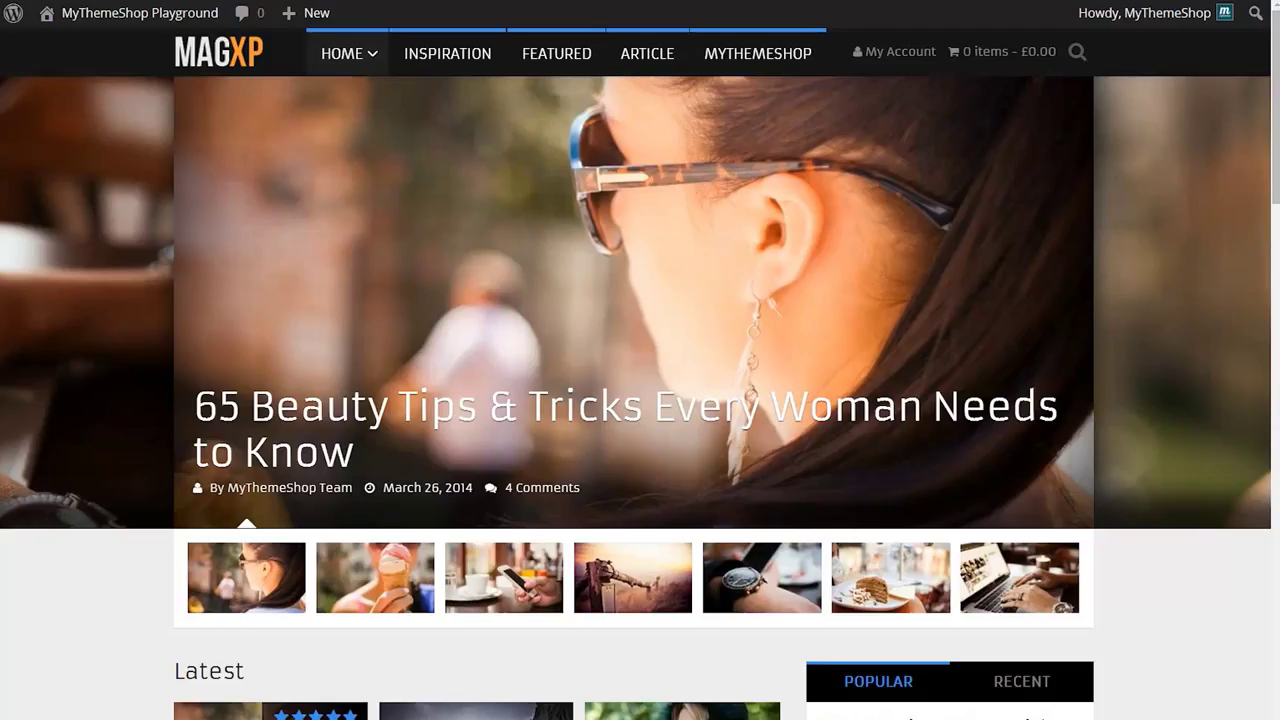
pyautogui.moveTo(340, 53)
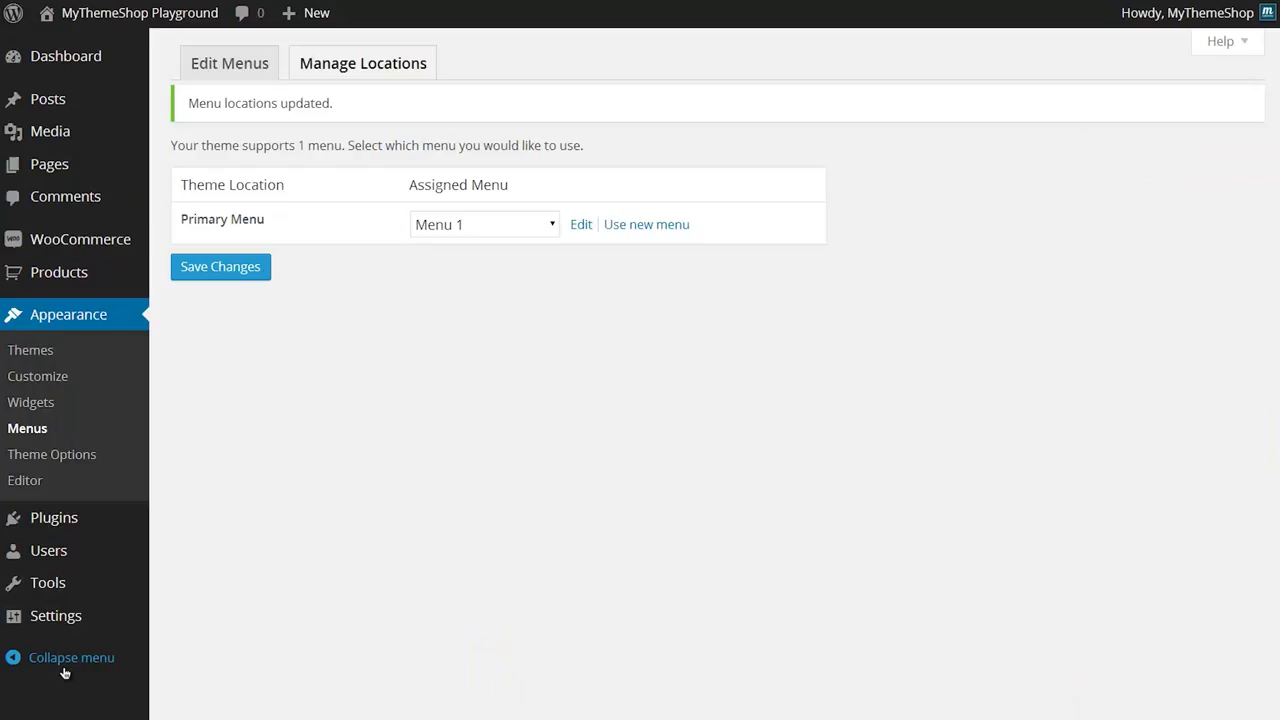
pyautogui.click(230, 66)
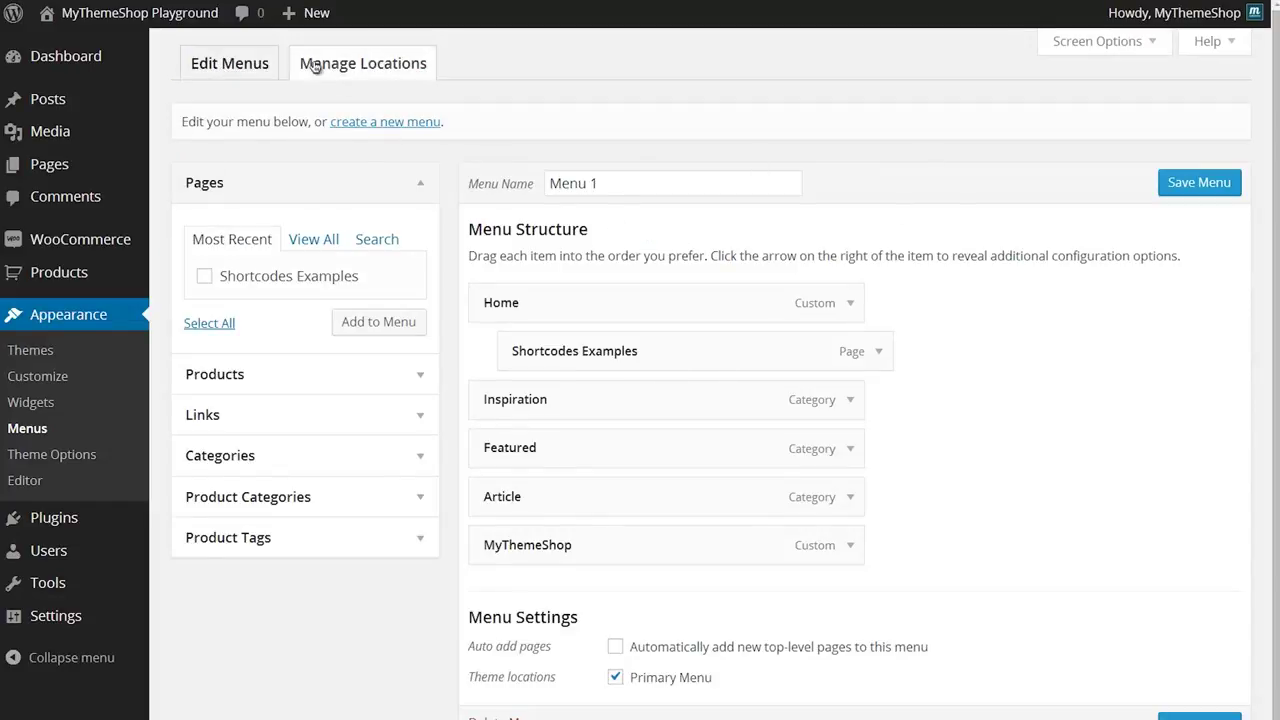
pyautogui.click(400, 70)
pyautogui.click(518, 184)
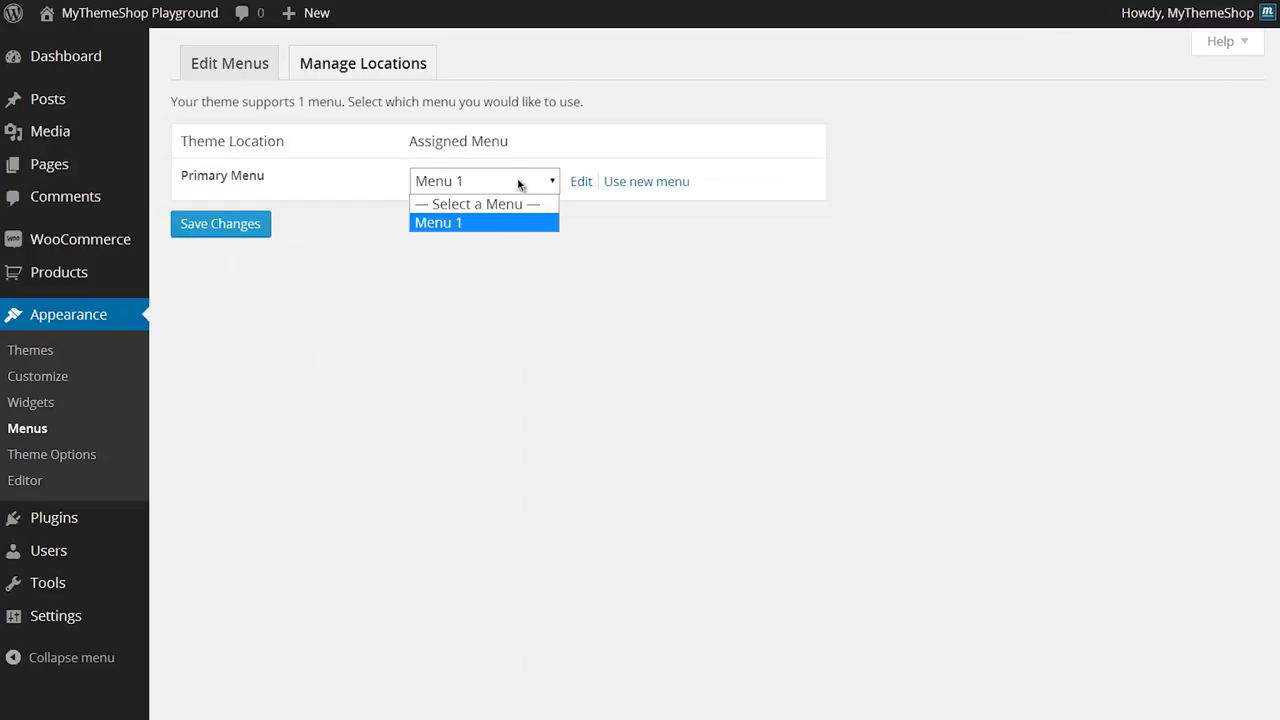
pyautogui.click(478, 244)
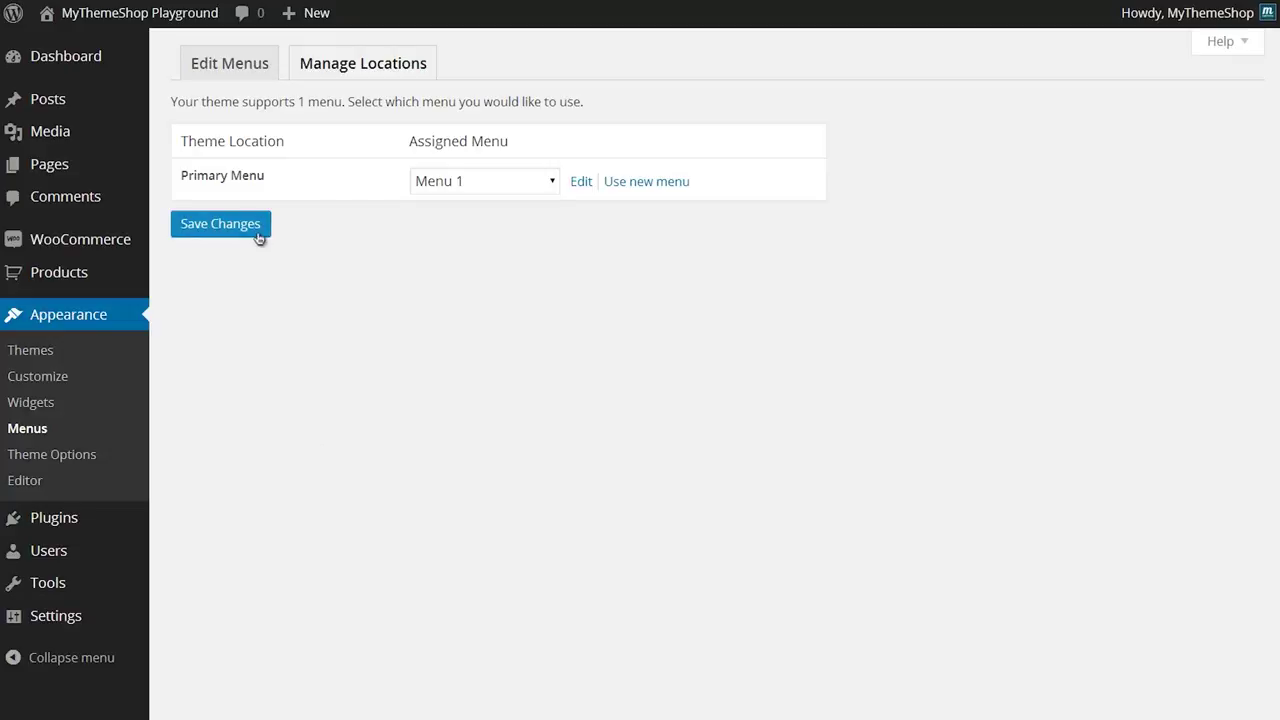
pyautogui.click(477, 191)
pyautogui.click(480, 215)
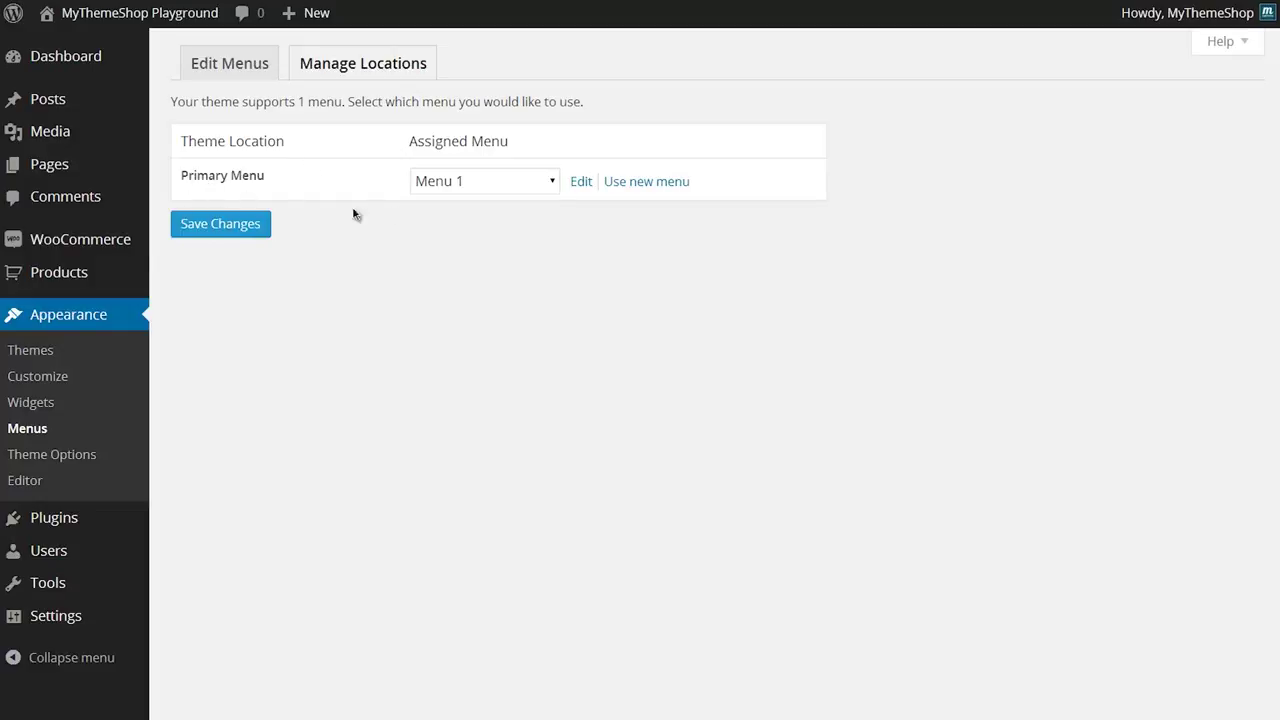
pyautogui.click(500, 191)
pyautogui.click(488, 290)
pyautogui.click(483, 183)
pyautogui.click(486, 258)
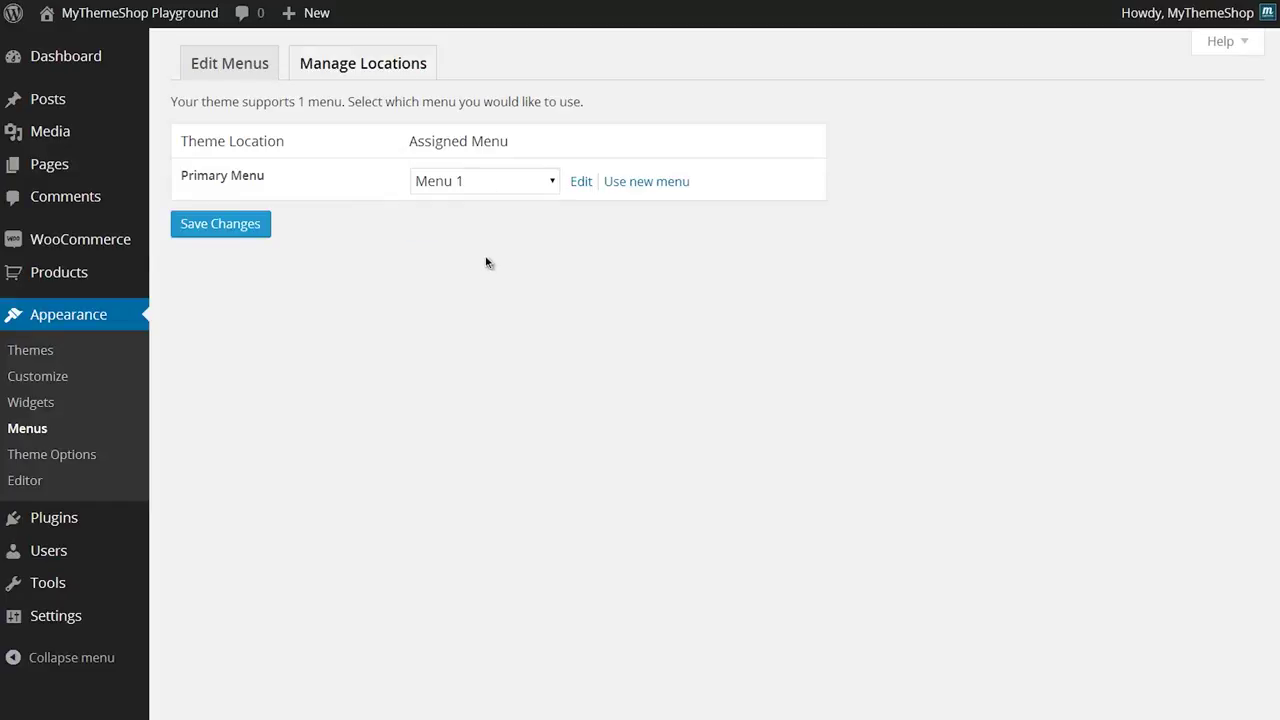